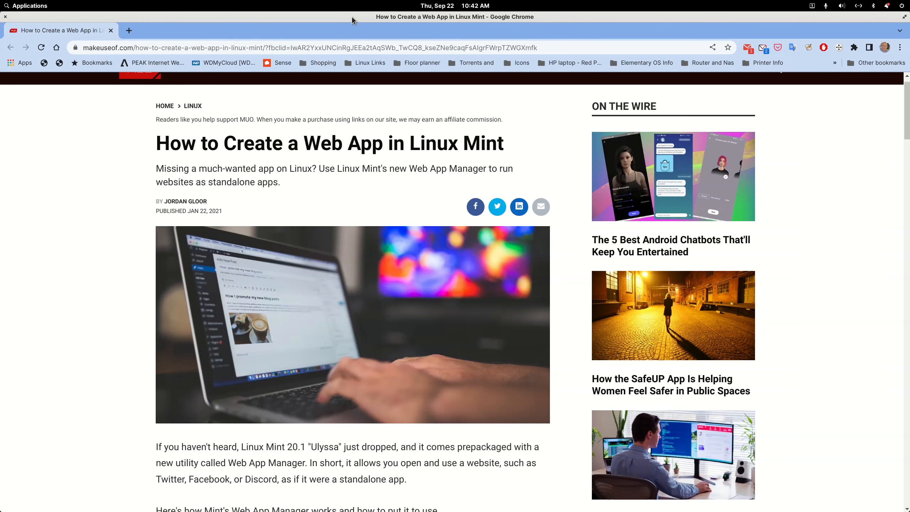
Read through the article on creating a web app in Linux Mint, down to the Web App Manager installation instructions and DEB file link.
double_click(351, 16)
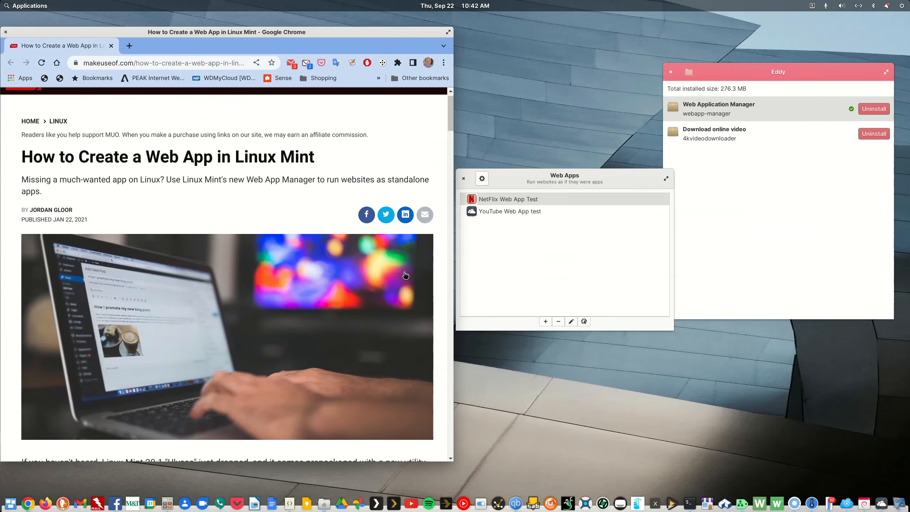
double_click(410, 32)
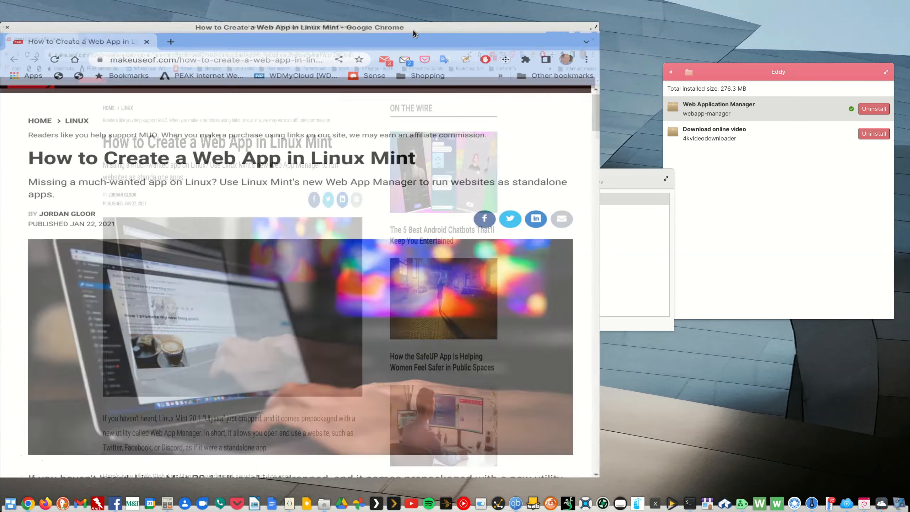
scroll(486, 301, "down", 10)
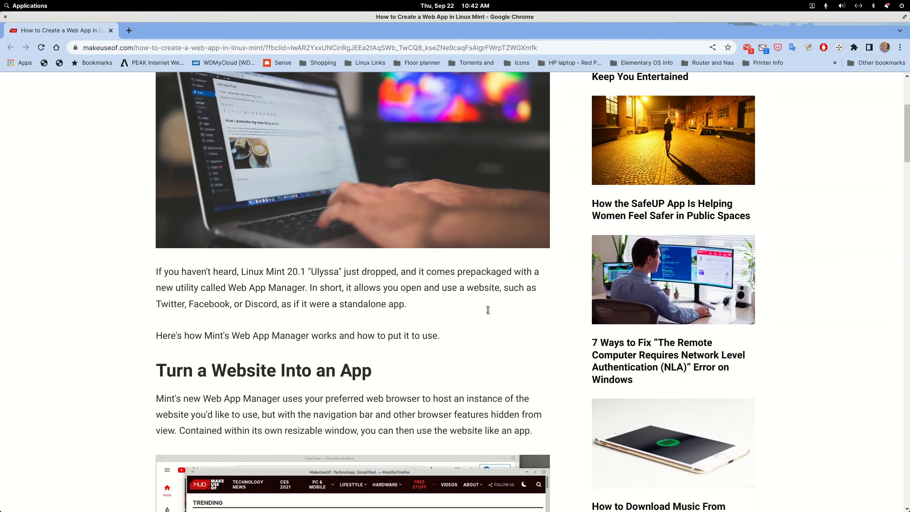
scroll(487, 307, "down", 4)
scroll(483, 312, "down", 4)
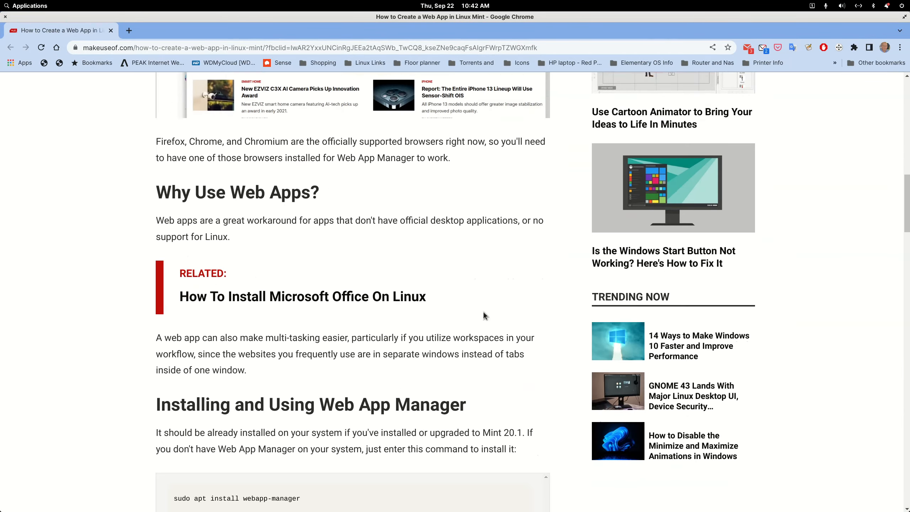
scroll(483, 307, "up", 5)
scroll(484, 305, "up", 14)
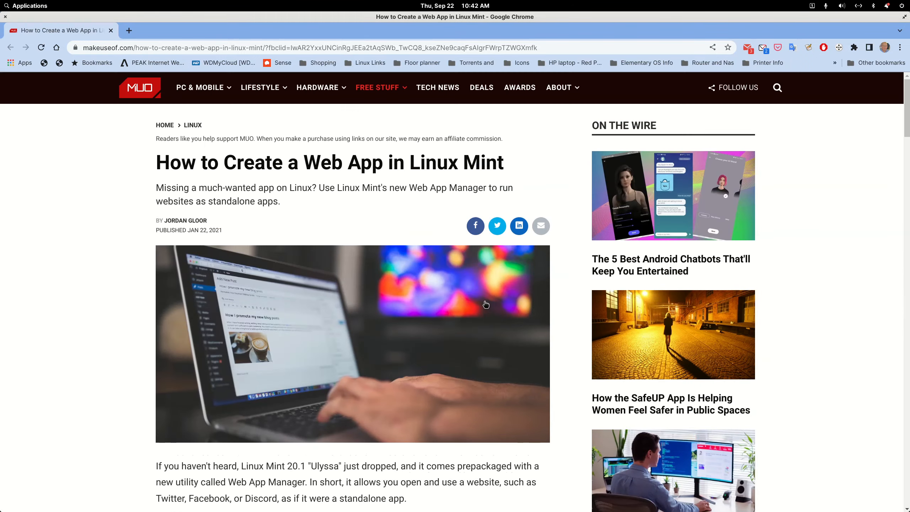
scroll(486, 303, "down", 4)
scroll(486, 303, "down", 18)
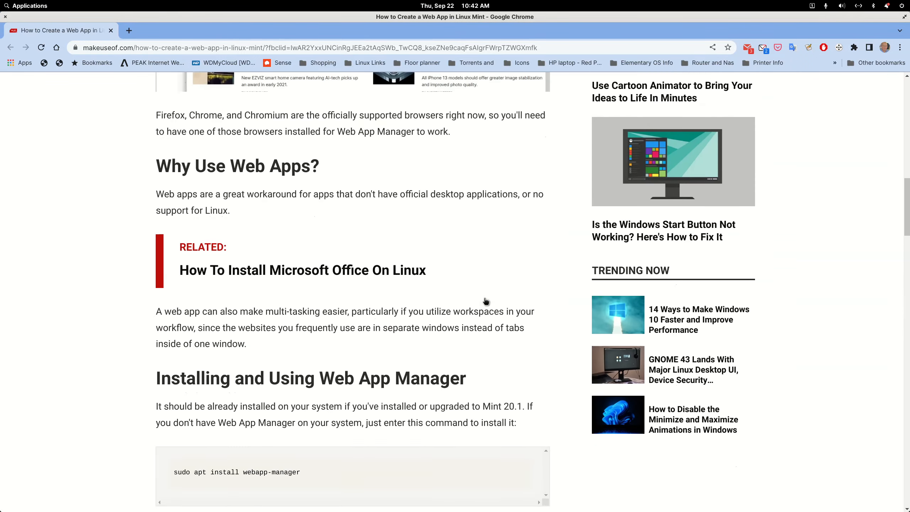
scroll(497, 299, "down", 3)
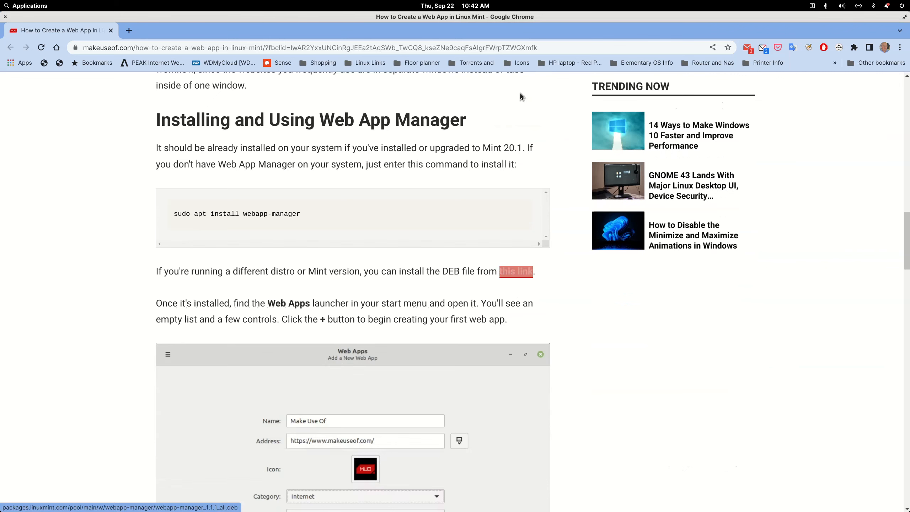
Close the browser and the Eddy package installer, and reposition the Web Apps window on the desktop.
left_click(5, 16)
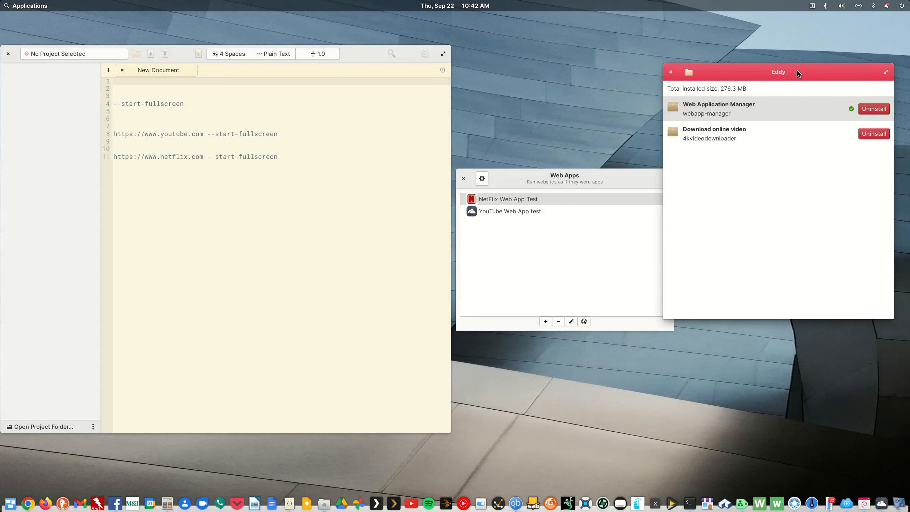
left_click(671, 72)
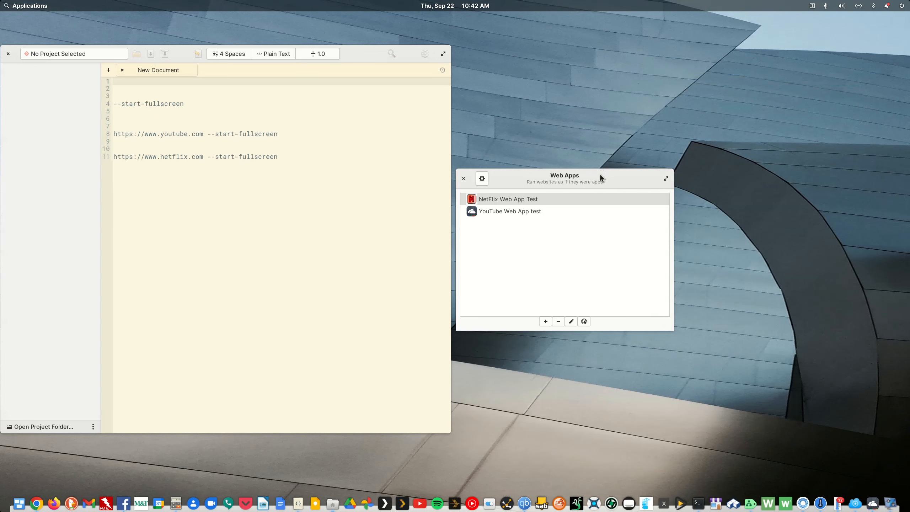
left_click_drag(600, 174, 620, 130)
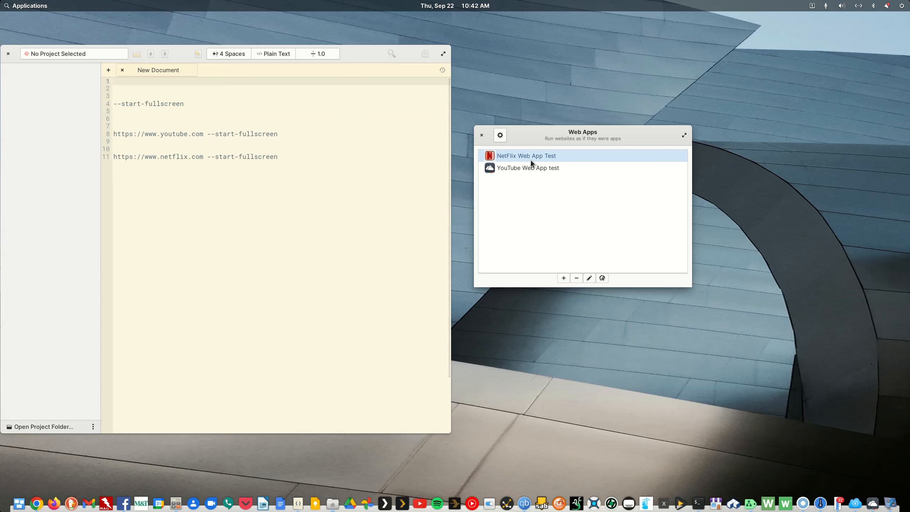
Launch NetFlix Web App Test from the Internet applications to check its full-screen start, exit full screen and close it.
left_click(29, 6)
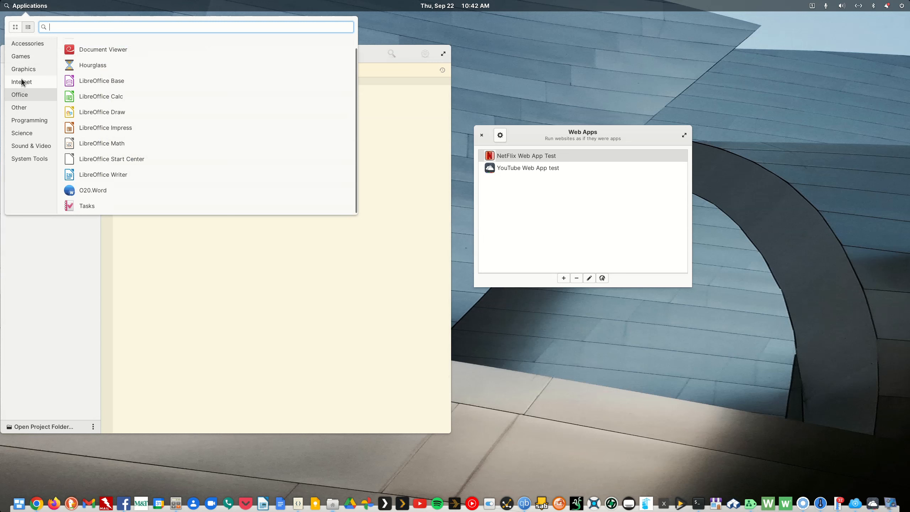
left_click(22, 81)
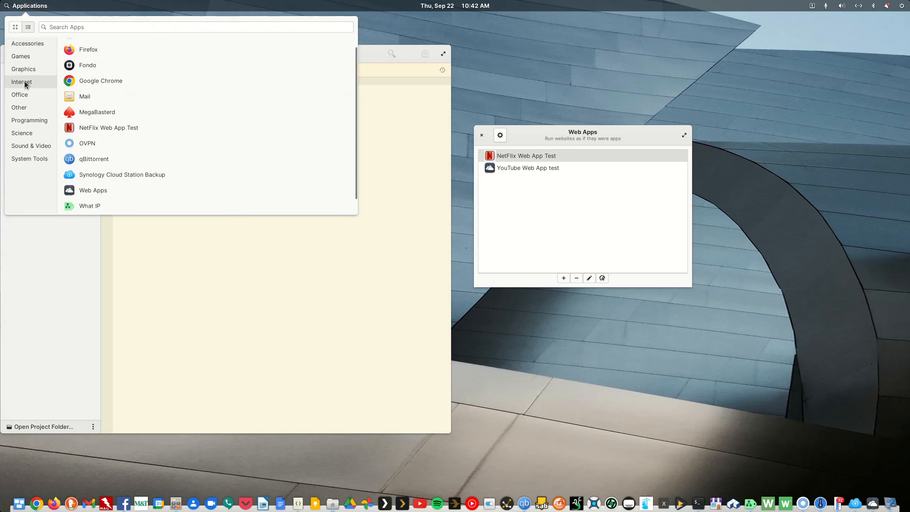
left_click(123, 128)
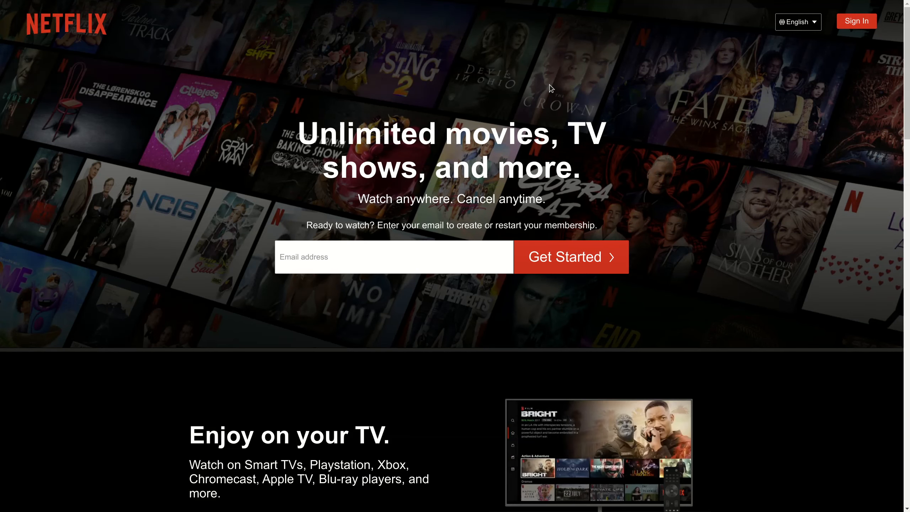
key("F11")
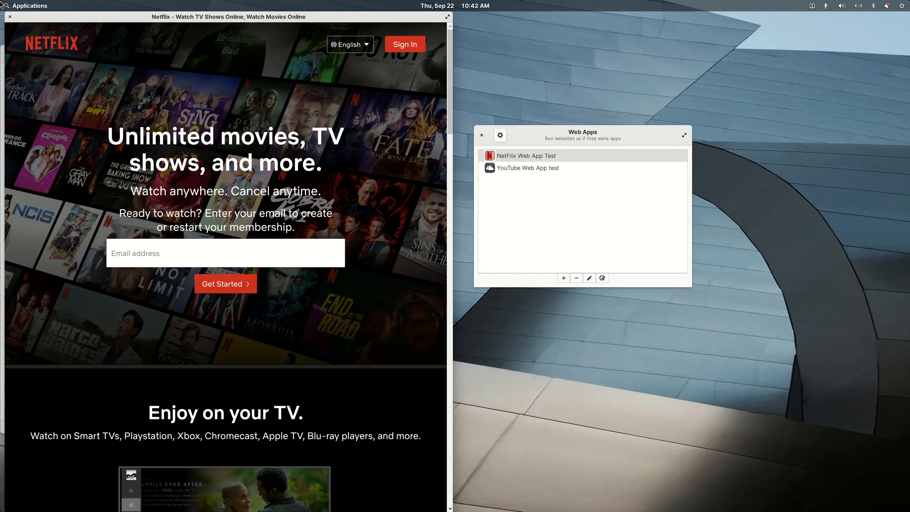
left_click(12, 19)
Launch YouTube Web App test from the Internet applications and take its window out of full screen.
left_click(21, 5)
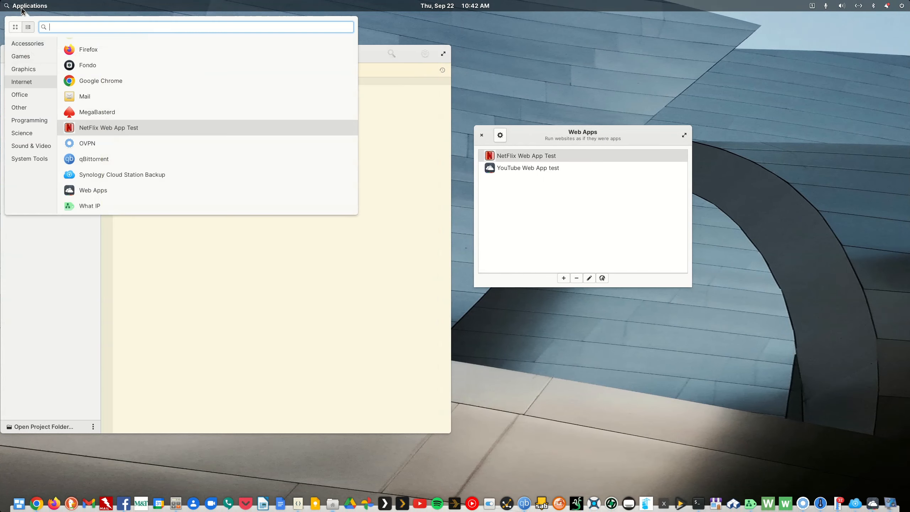
scroll(103, 126, "down", 1)
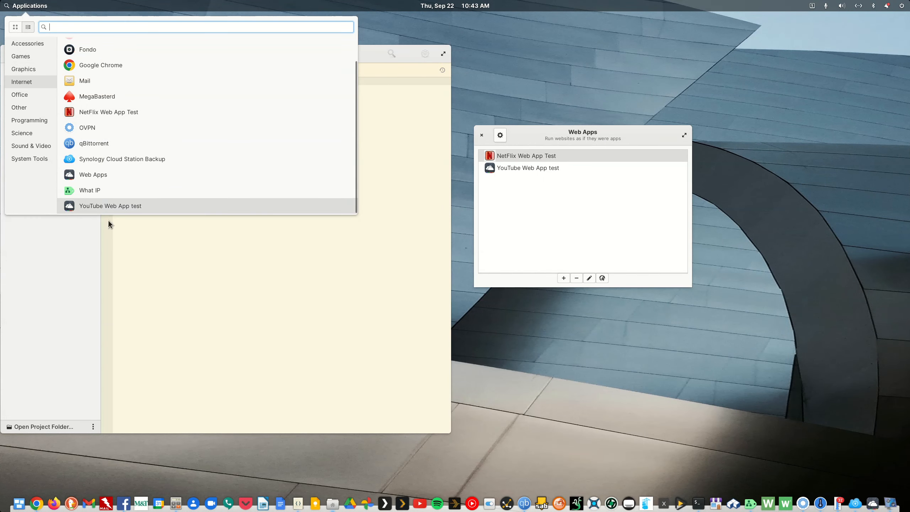
left_click(110, 207)
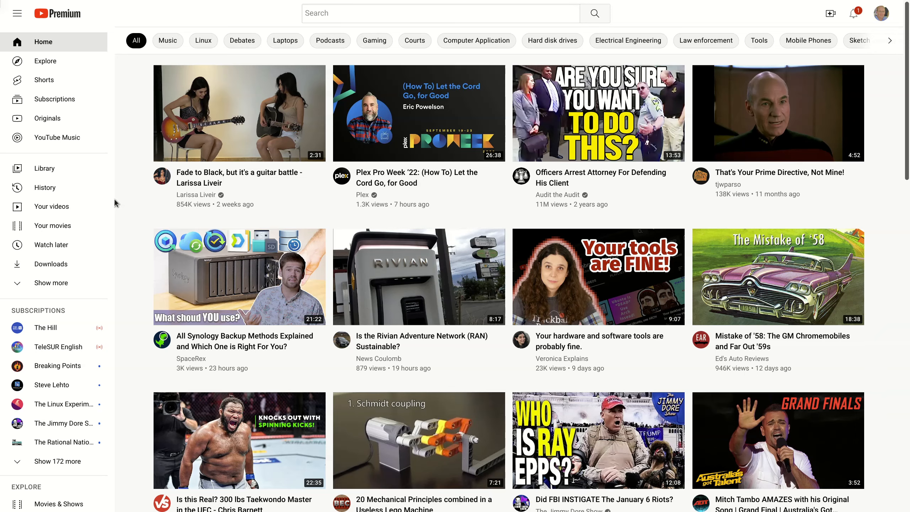
key("F11")
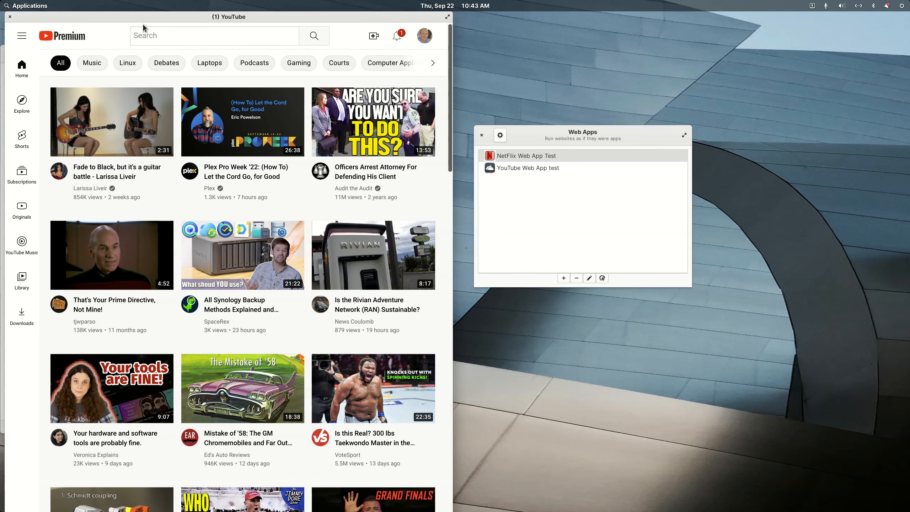
Move the YouTube web app window while checking the switch to full screen and back, and close the app.
left_click_drag(147, 19, 226, 44)
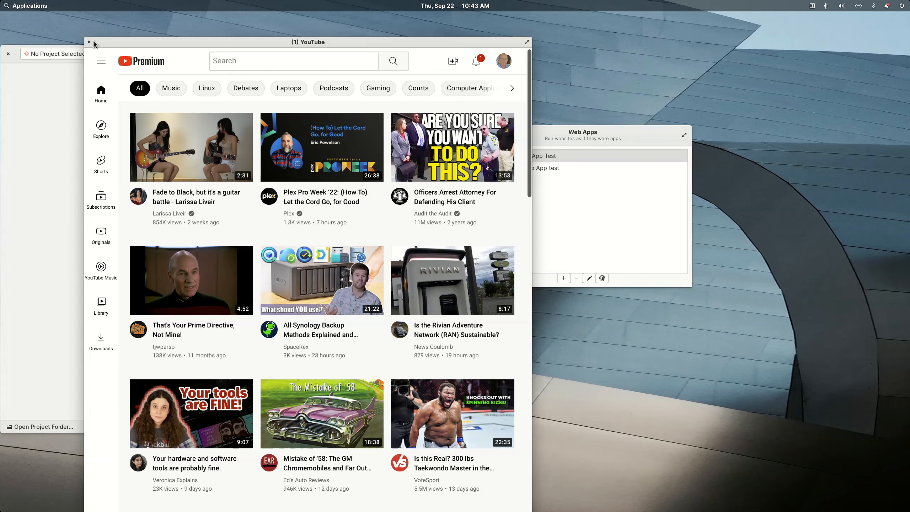
key("F11")
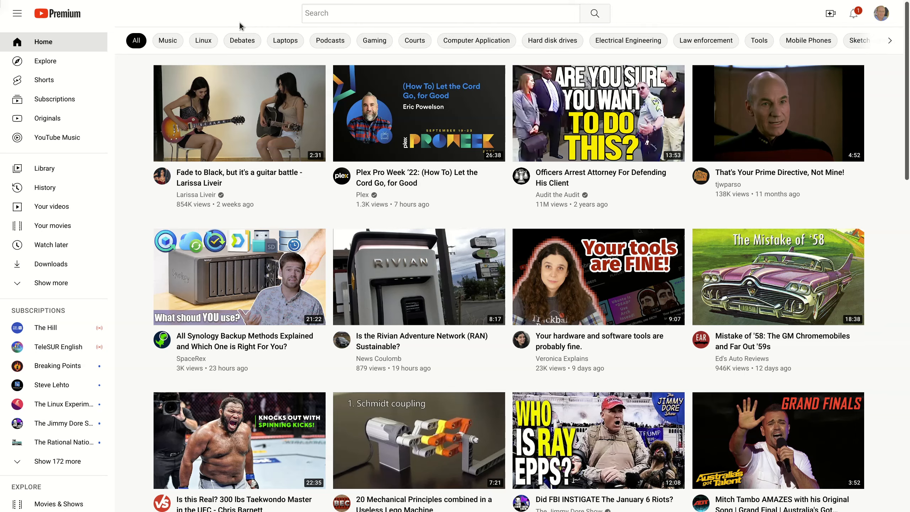
key("F11")
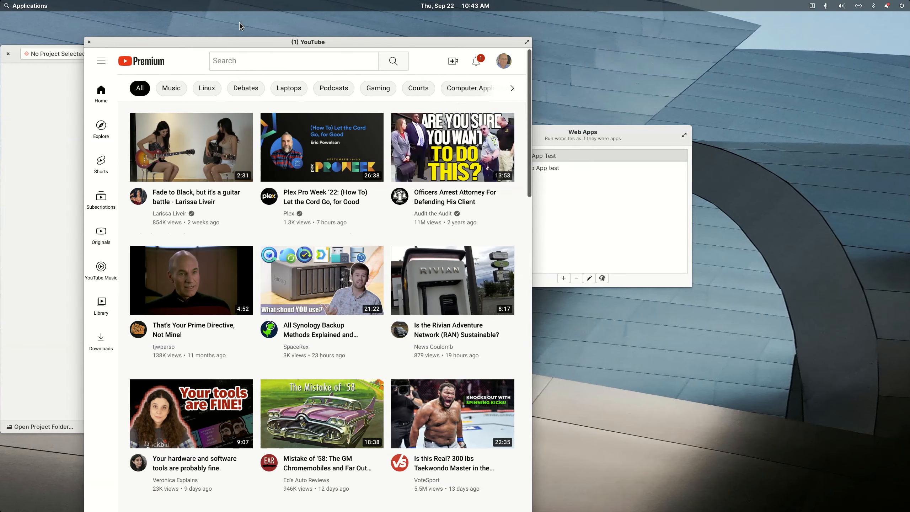
left_click_drag(239, 41, 331, 45)
left_click(184, 46)
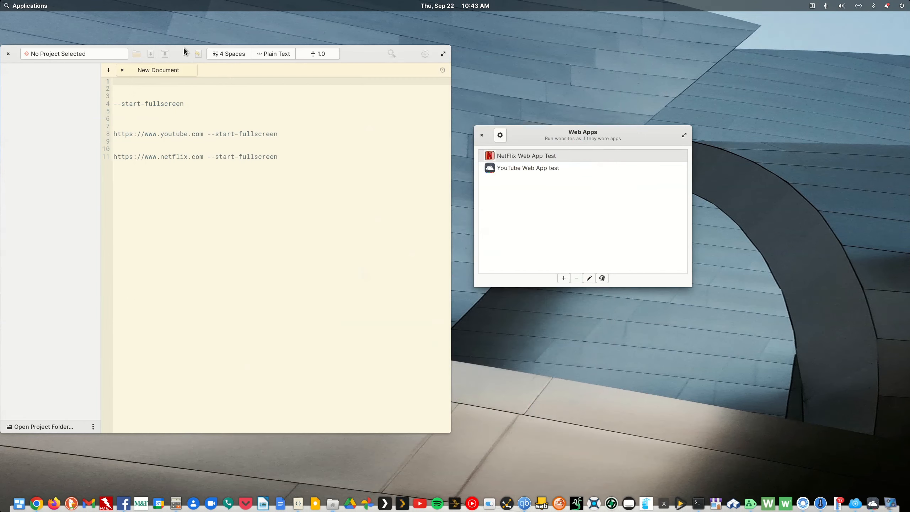
View the settings of NetFlix Web App Test and leave them without saving.
left_click(589, 278)
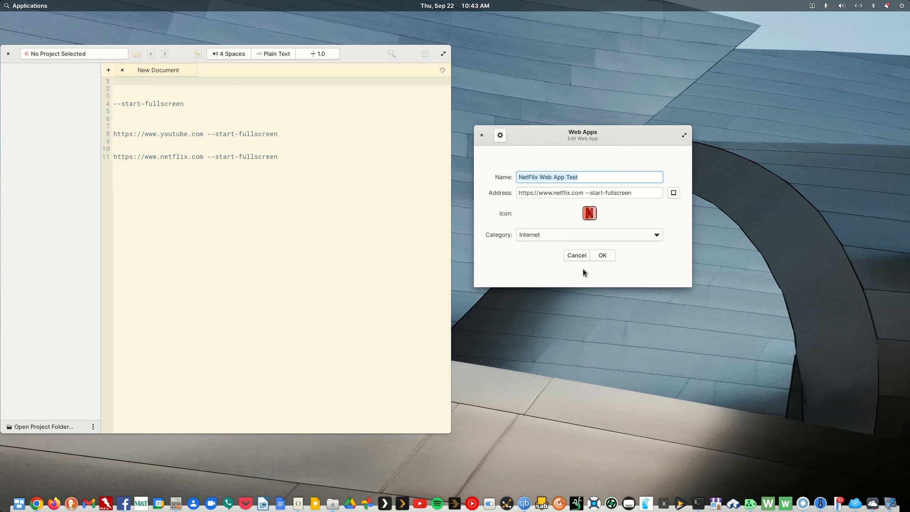
left_click(584, 255)
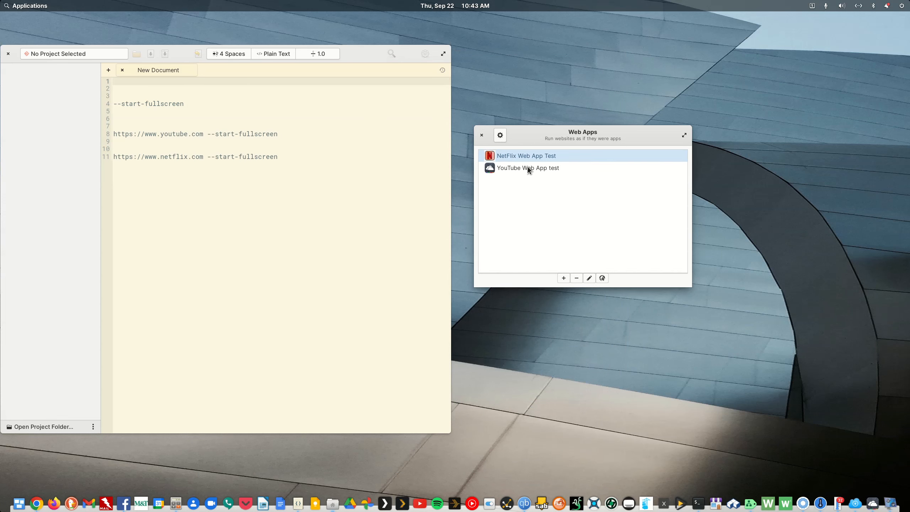
Edit YouTube Web App test and browse for an icon image in the home directory's Icons/Icons for AppEditor folder.
left_click(528, 169)
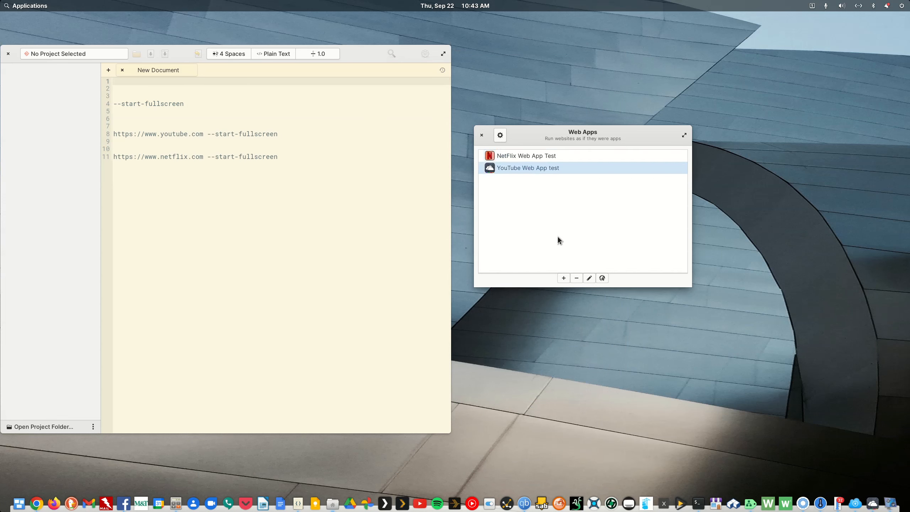
left_click(588, 279)
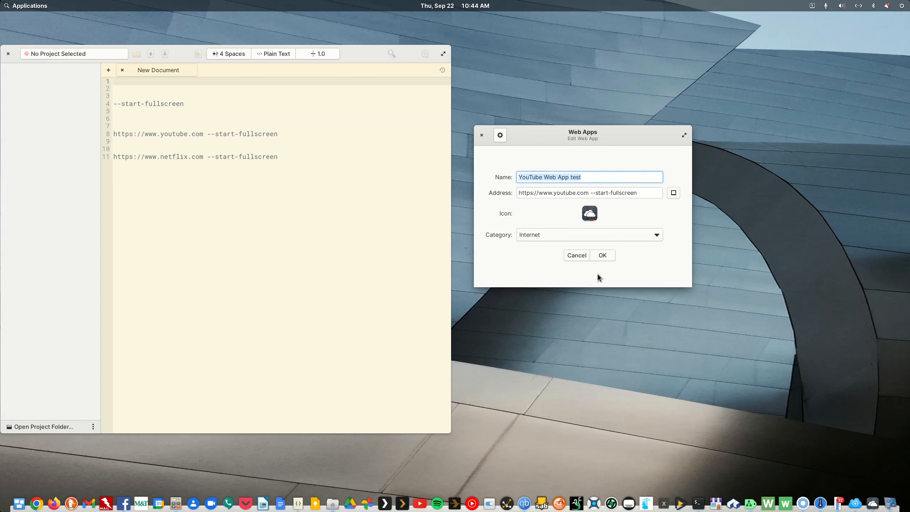
left_click(589, 214)
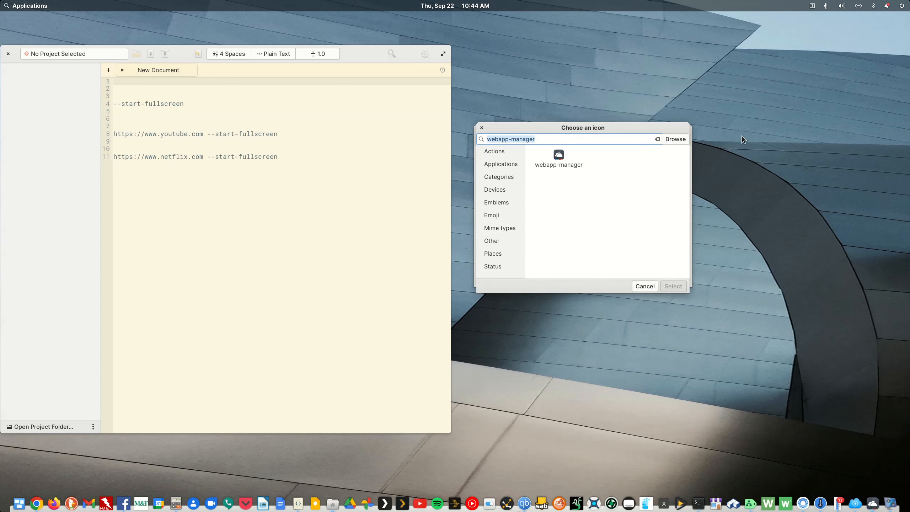
left_click(673, 140)
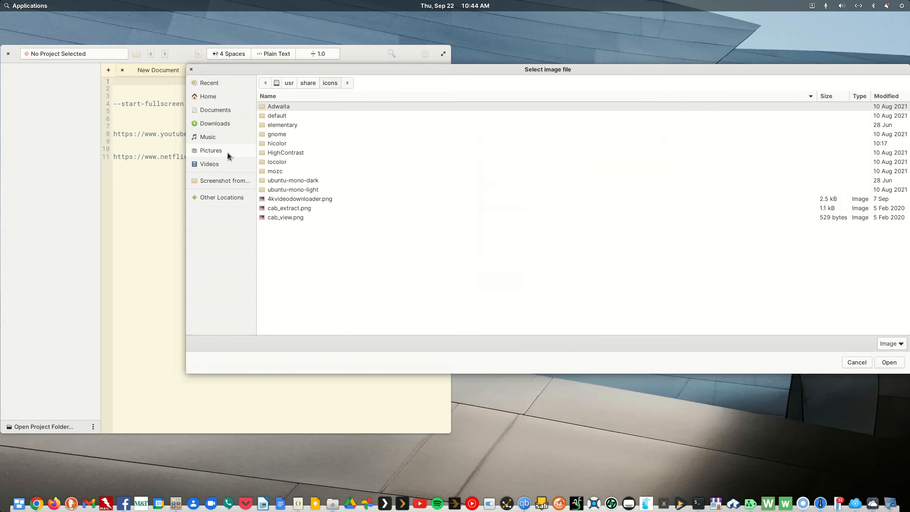
left_click(209, 96)
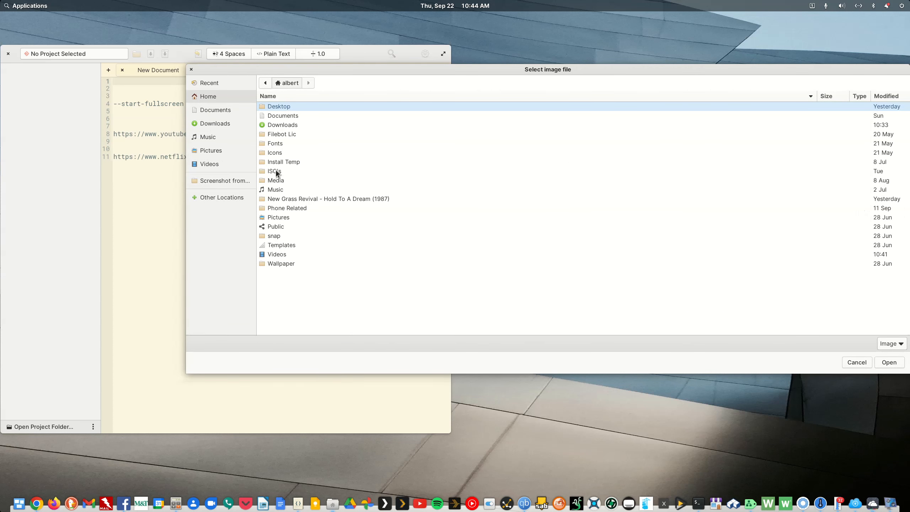
left_click(277, 155)
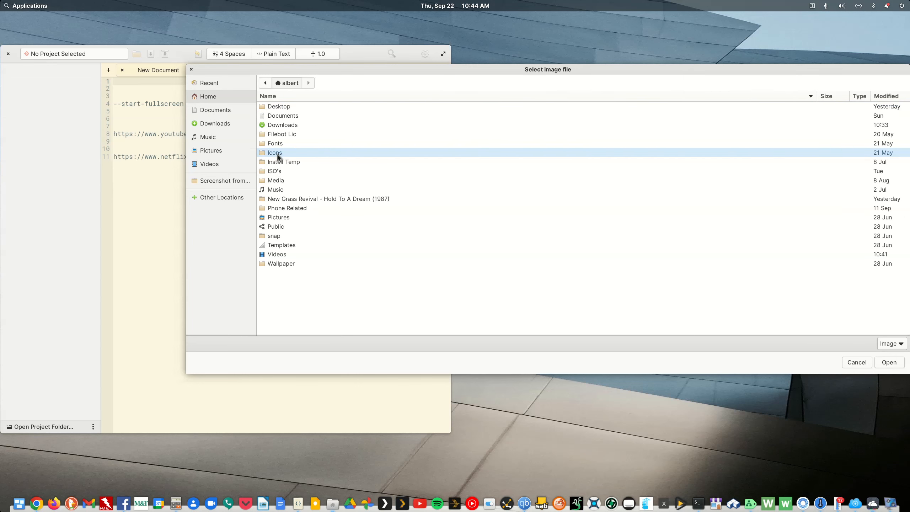
double_click(278, 156)
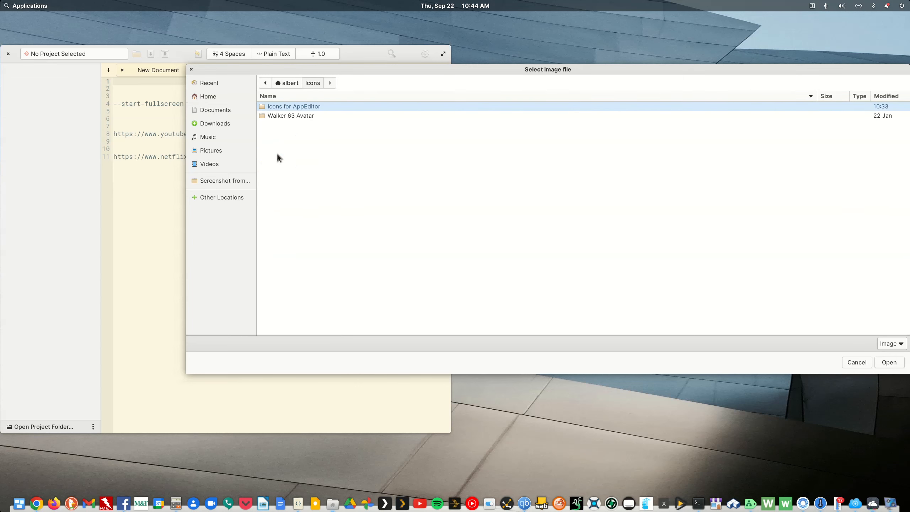
double_click(299, 106)
Choose Youtube icon 01.png as the icon of YouTube Web App test.
scroll(342, 207, "down", 5)
scroll(342, 207, "down", 3)
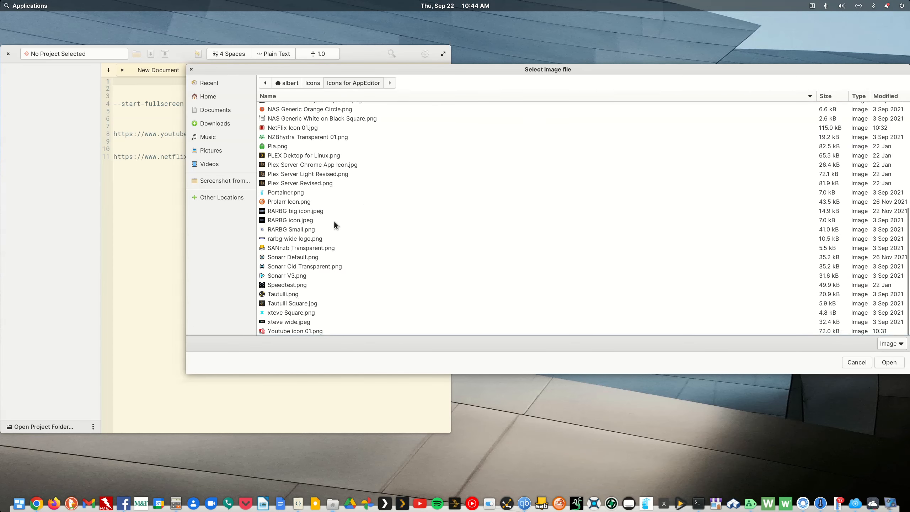
left_click(279, 330)
left_click(889, 362)
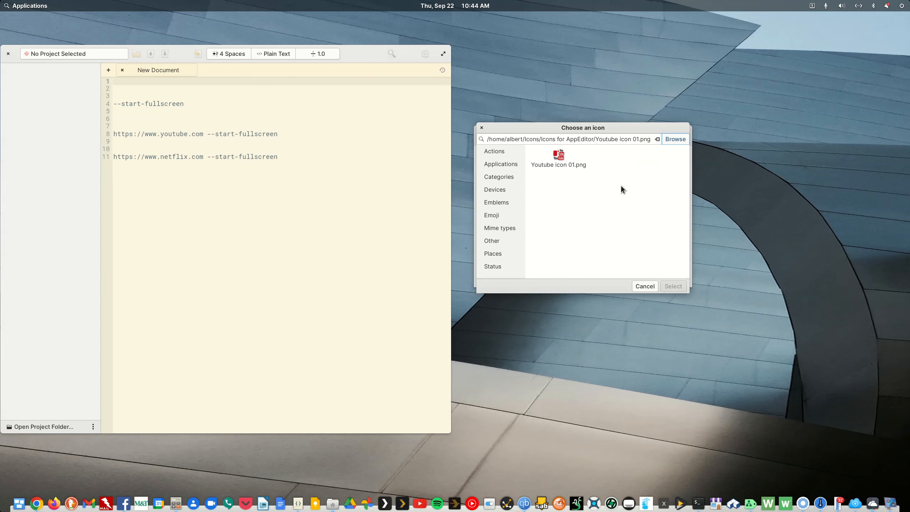
left_click(565, 159)
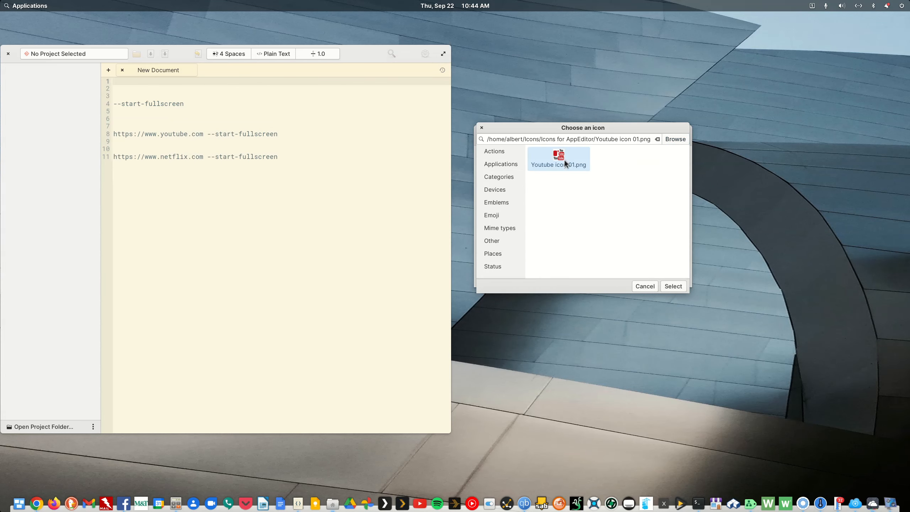
left_click(680, 287)
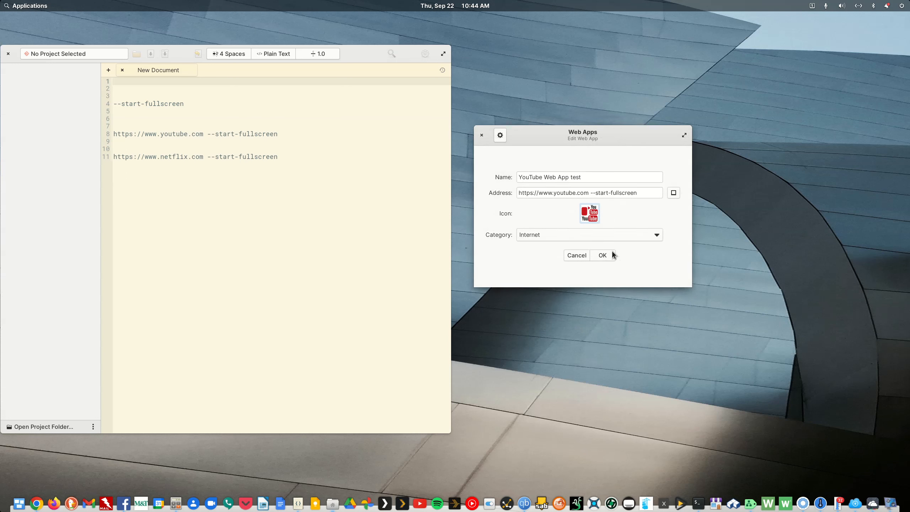
Highlight the --start-fullscreen parameter in the address of YouTube Web App test.
left_click(588, 193)
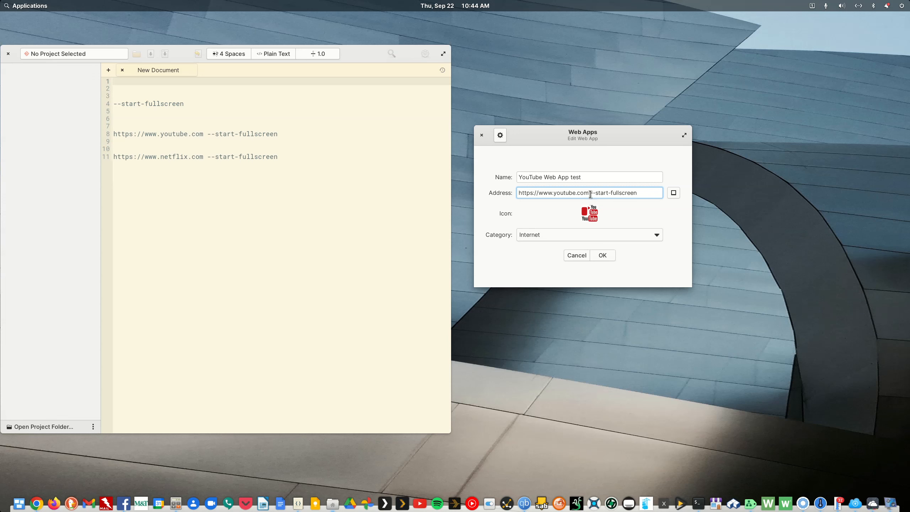
left_click_drag(589, 194, 637, 194)
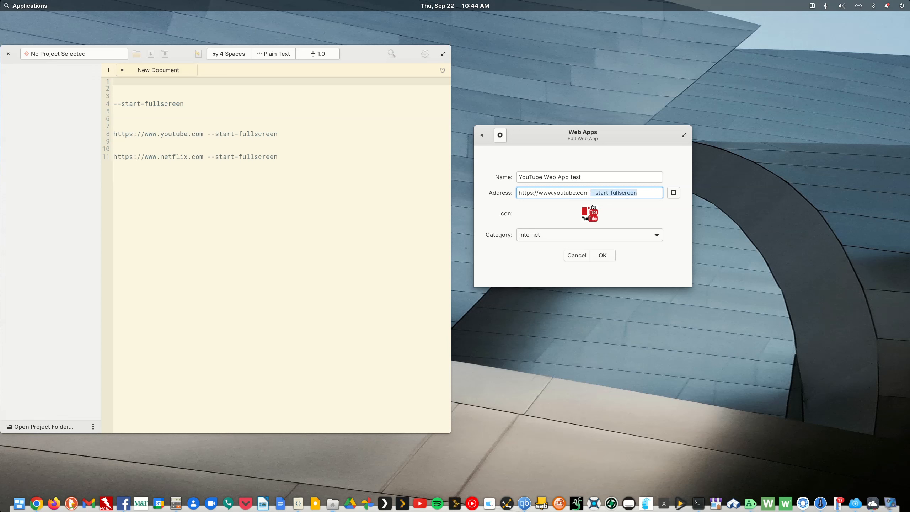
Switch to the text editor, copy the YouTube address without its parameter and paste it on a new line below the Netflix line.
left_click(300, 505)
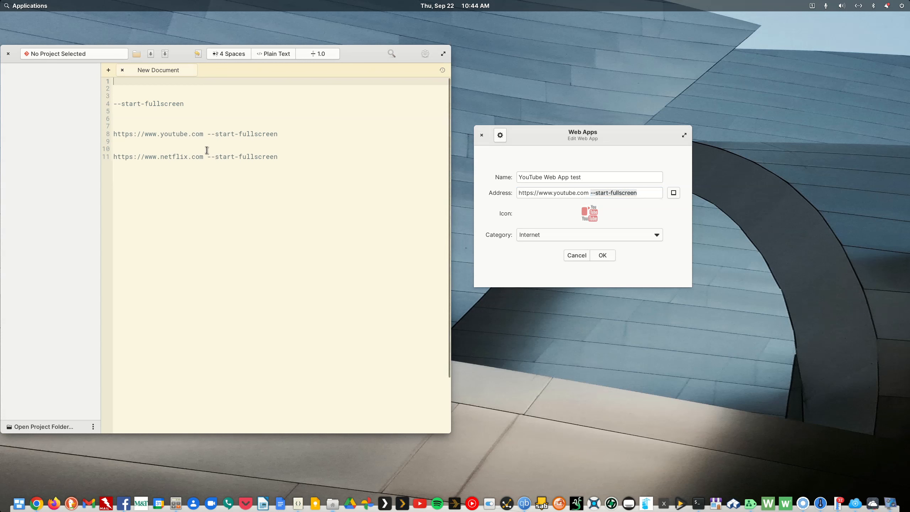
left_click(204, 134)
key("shift+Down")
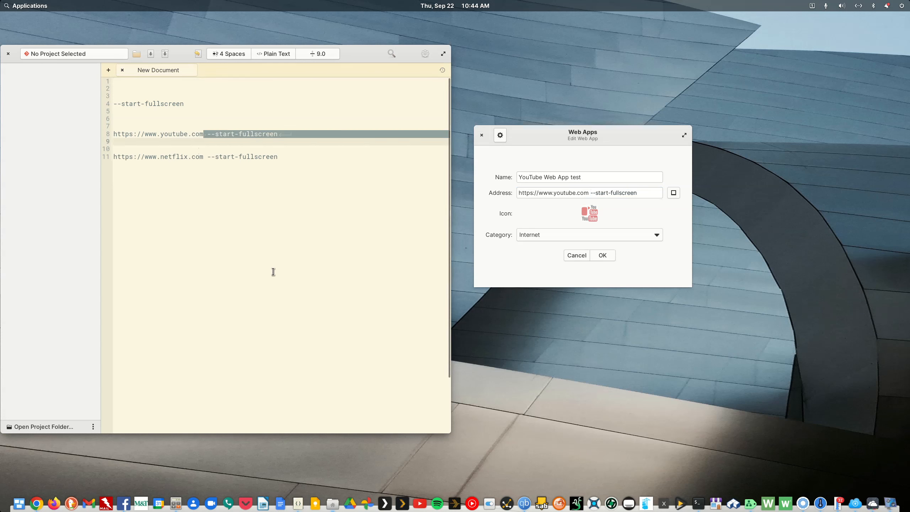
key("Left")
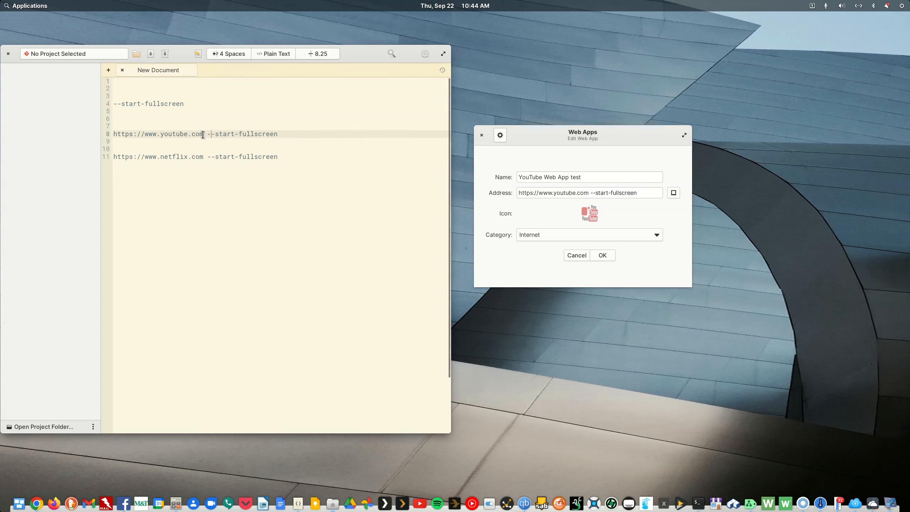
left_click_drag(202, 133, 106, 134)
key("ctrl+c")
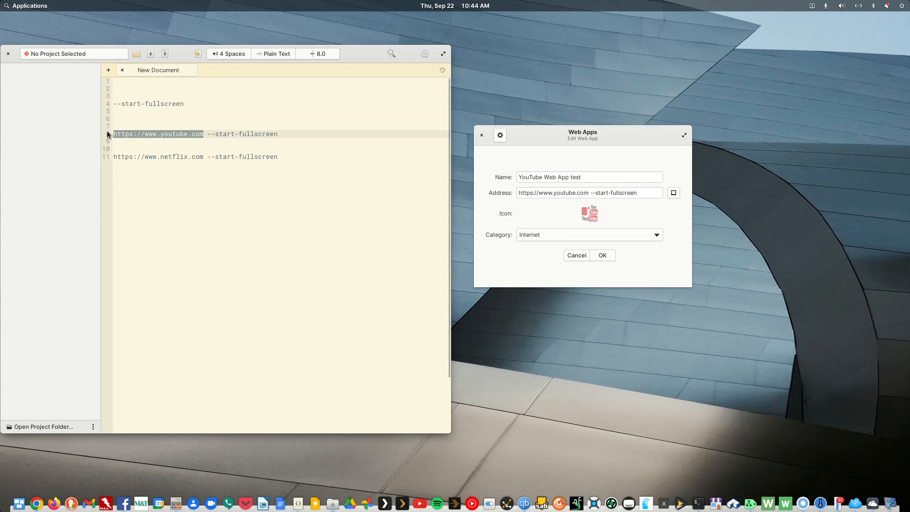
left_click(281, 157)
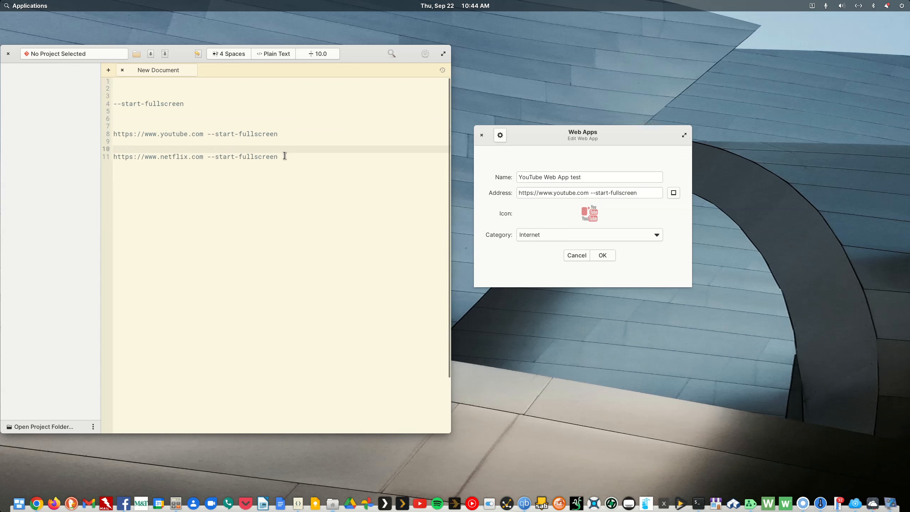
key("Return")
key("Return")
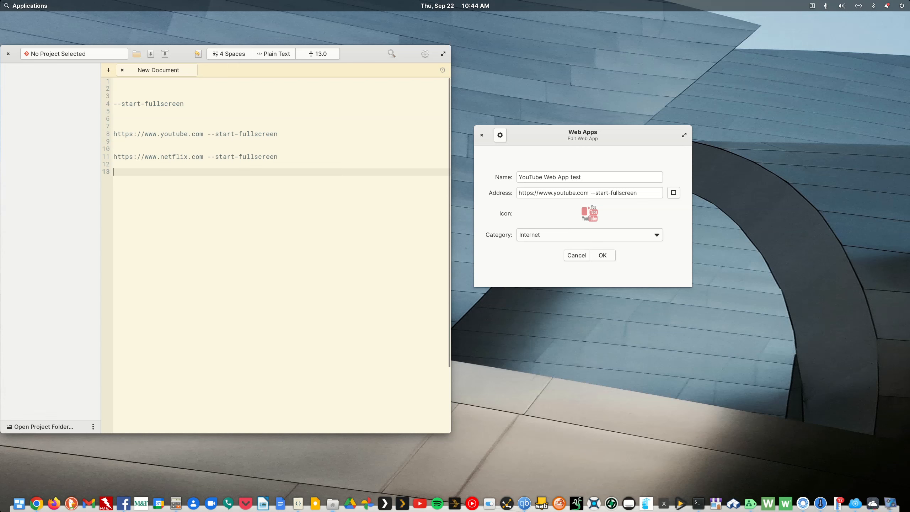
key("ctrl+v")
Remove the trailing slash from the pasted YouTube address and clear the text editor off the screen.
left_click_drag(206, 158, 282, 157)
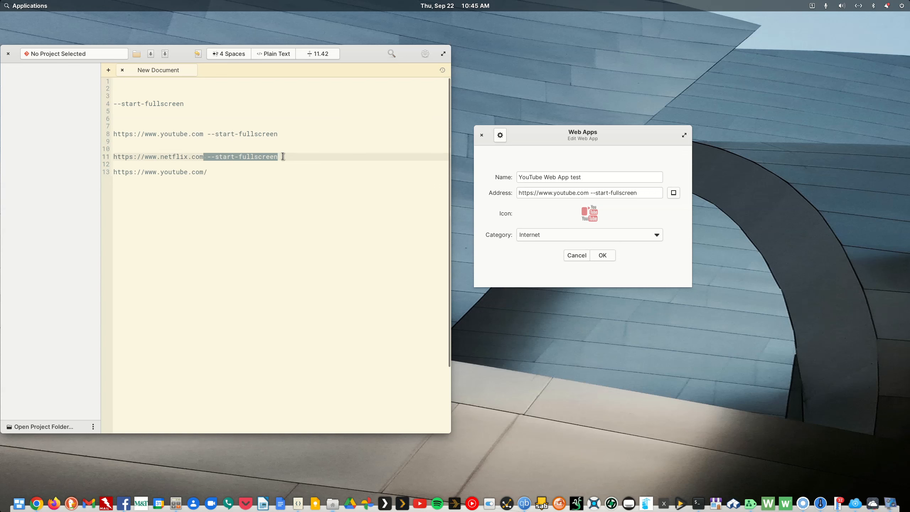
left_click(216, 175)
key("BackSpace")
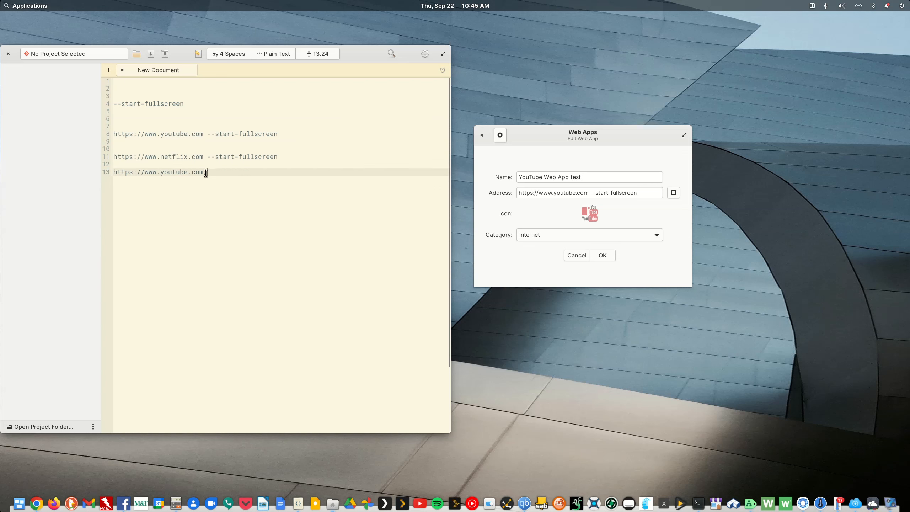
key("ctrl+z")
key("BackSpace")
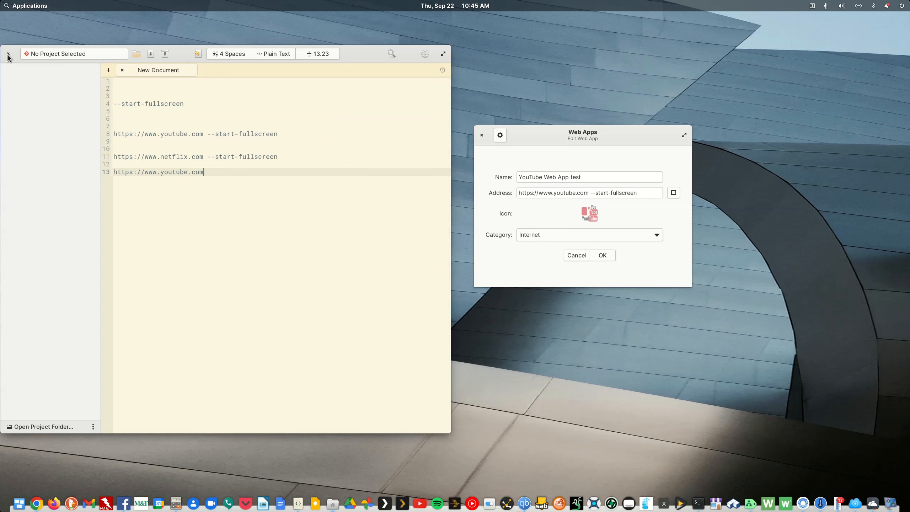
left_click_drag(205, 45, 909, 101)
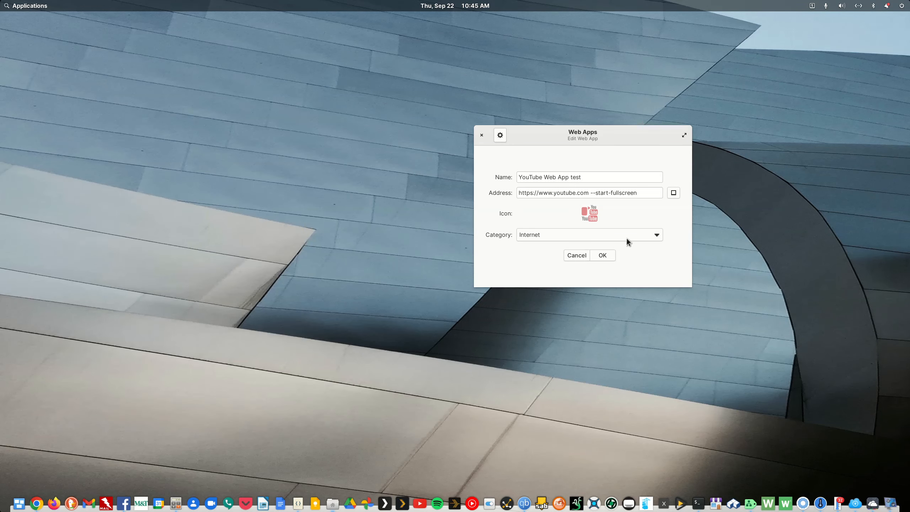
Save the YouTube Web App test changes and check its icon in the Internet category of the system's application list.
left_click(596, 256)
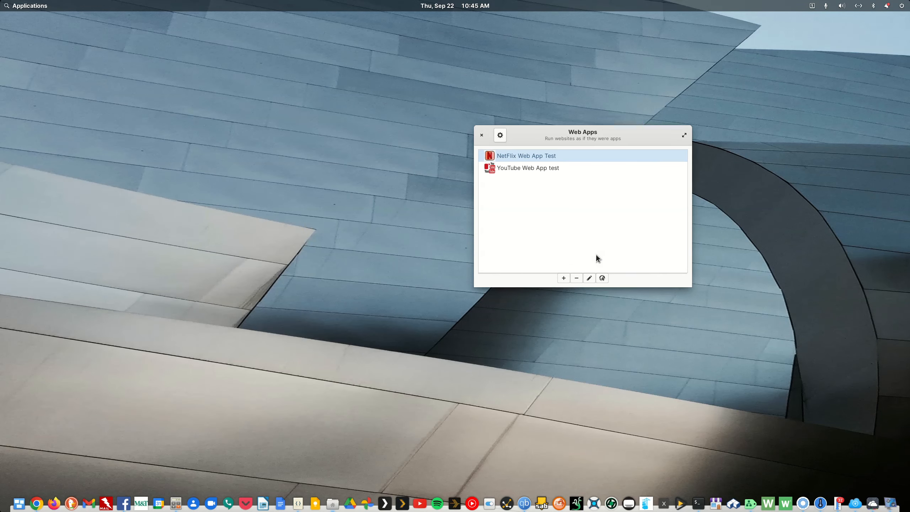
left_click(25, 6)
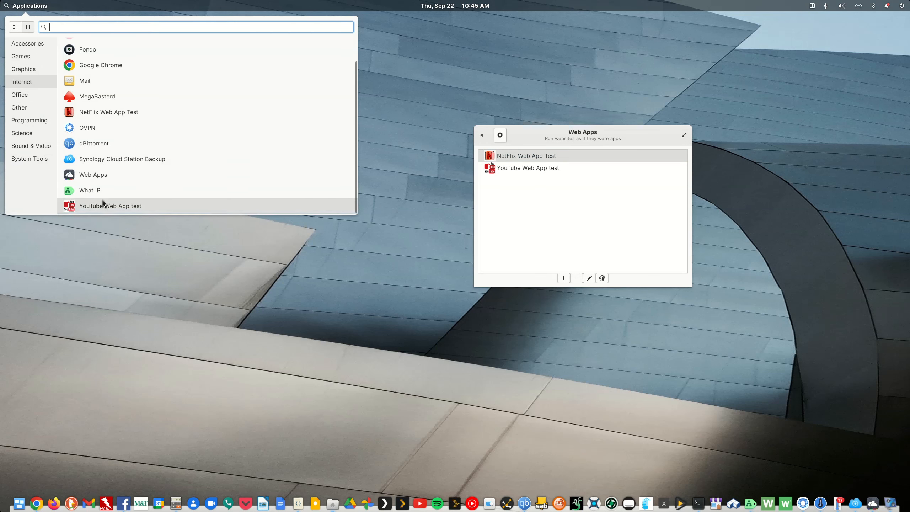
left_click(435, 229)
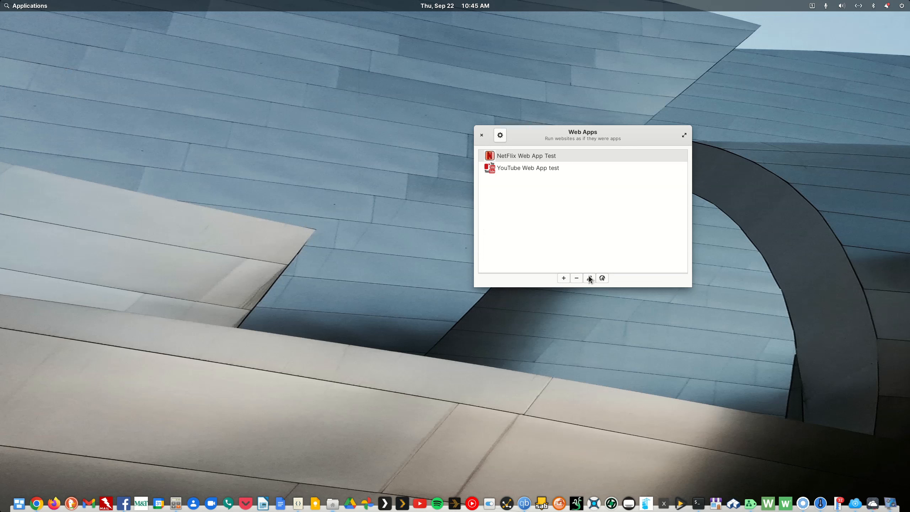
Change the category of NetFlix Web App Test to Games and save it.
left_click(589, 279)
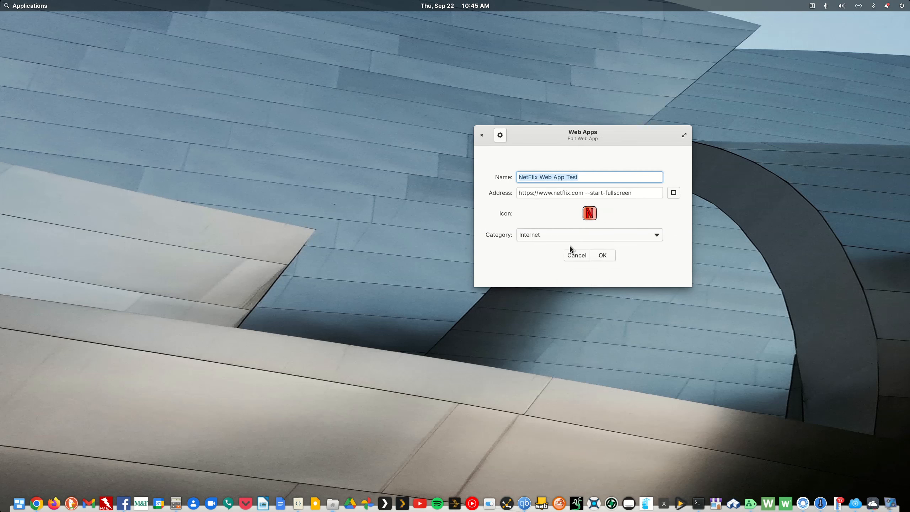
left_click(555, 238)
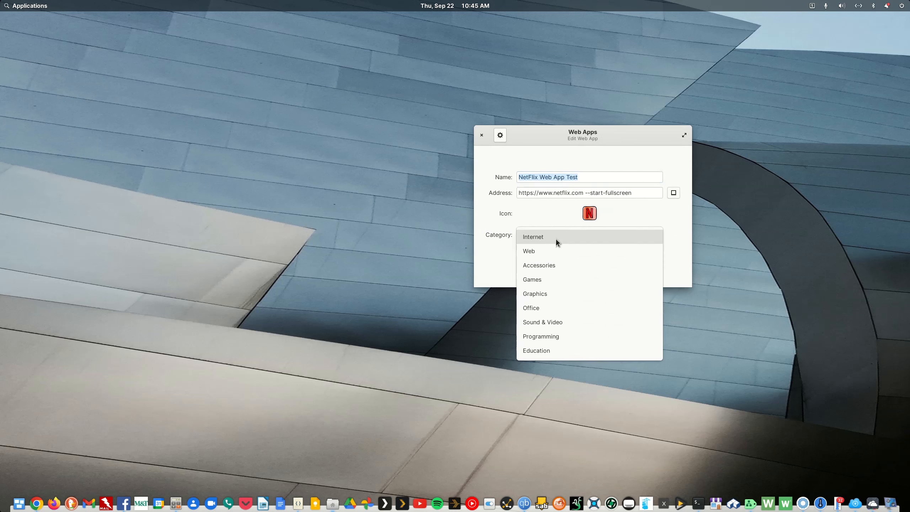
left_click(547, 280)
left_click(604, 254)
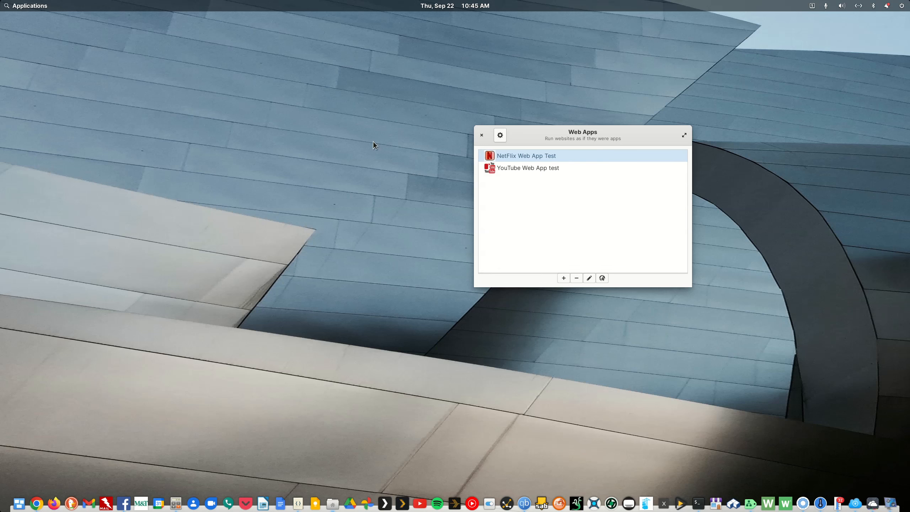
Check the Games category of the system's application list for NetFlix Web App Test and close the list.
left_click(15, 5)
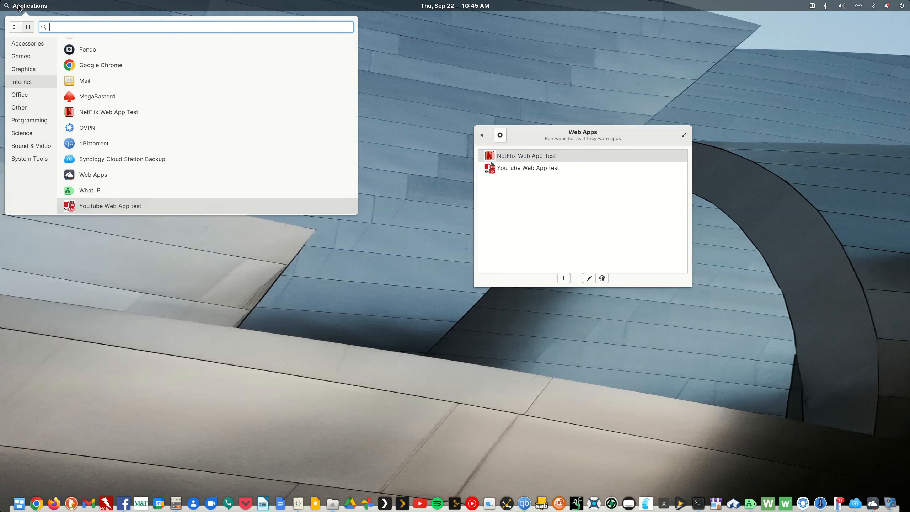
left_click(25, 57)
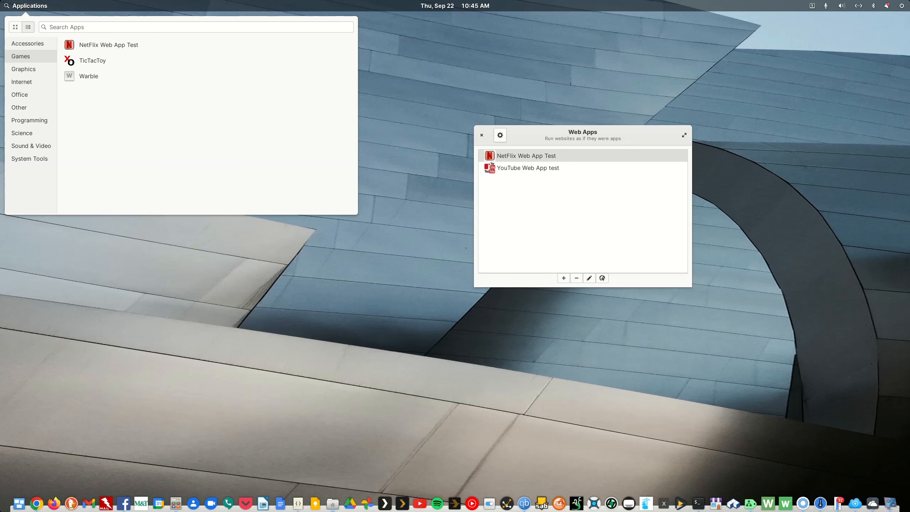
left_click(888, 500)
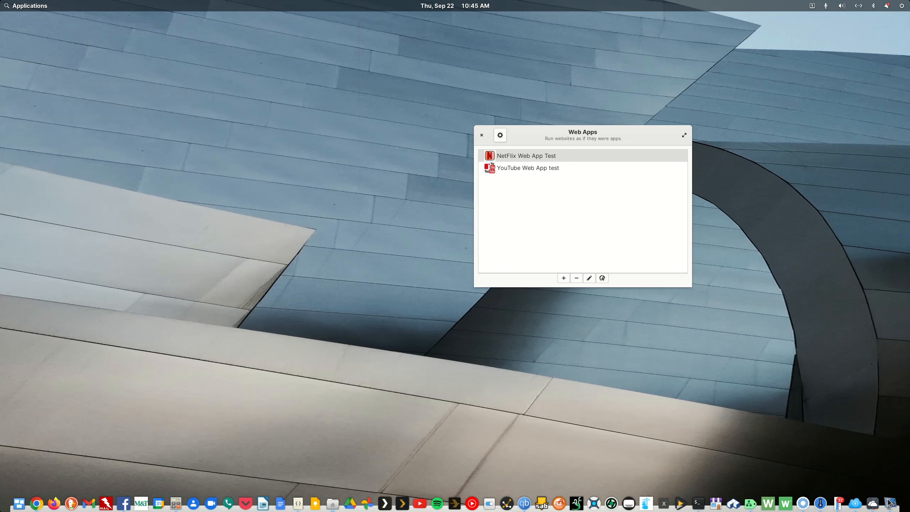